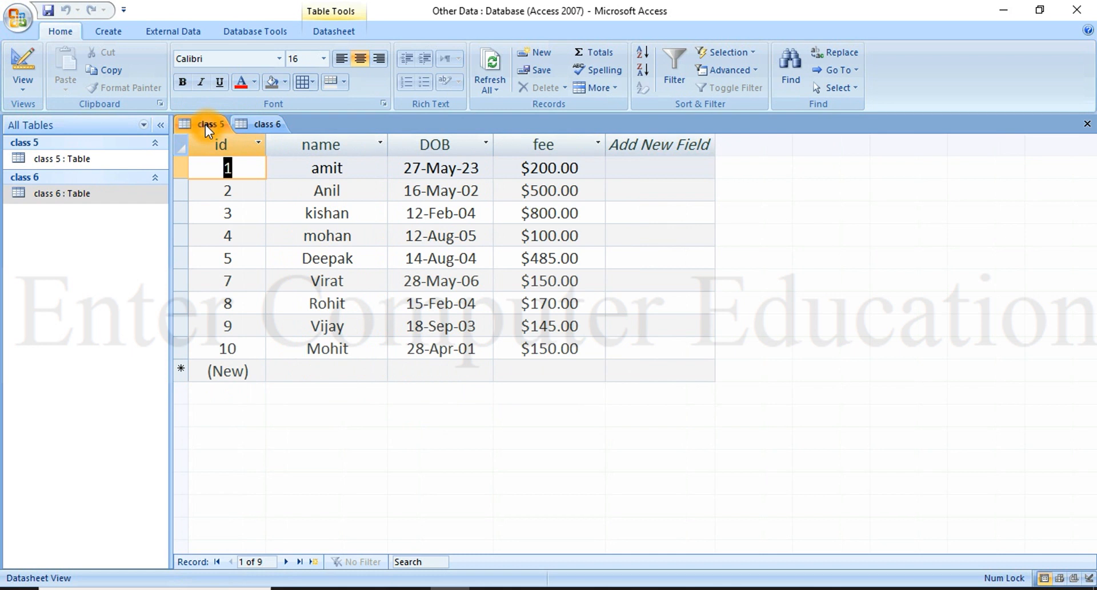
Open the Relationships window of the database.
{"action": "left_click", "coordinate": [205, 125]}
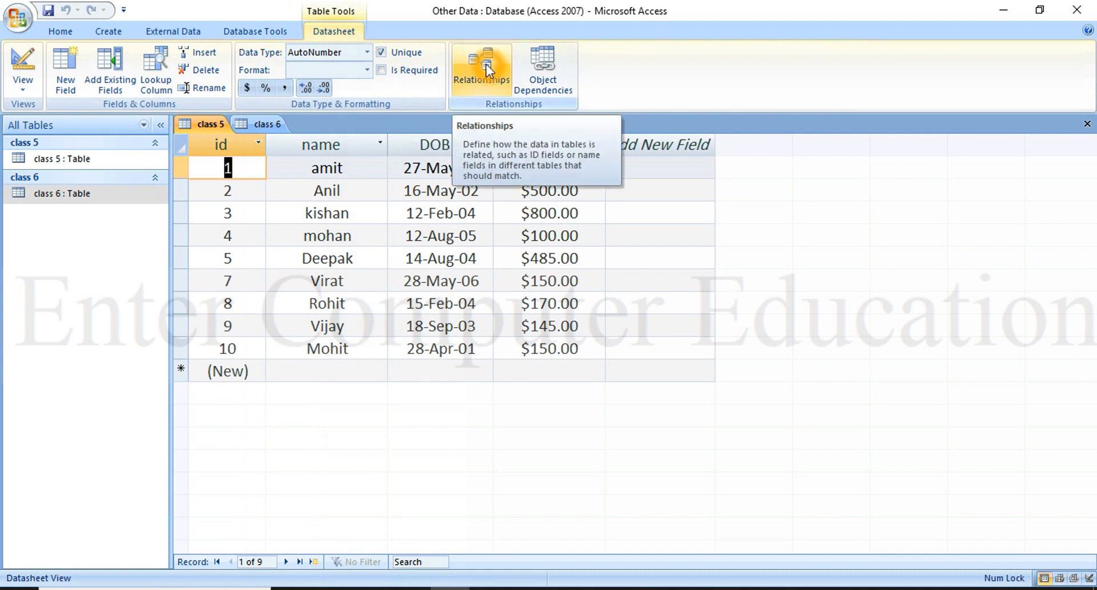
{"action": "left_click", "coordinate": [255, 31]}
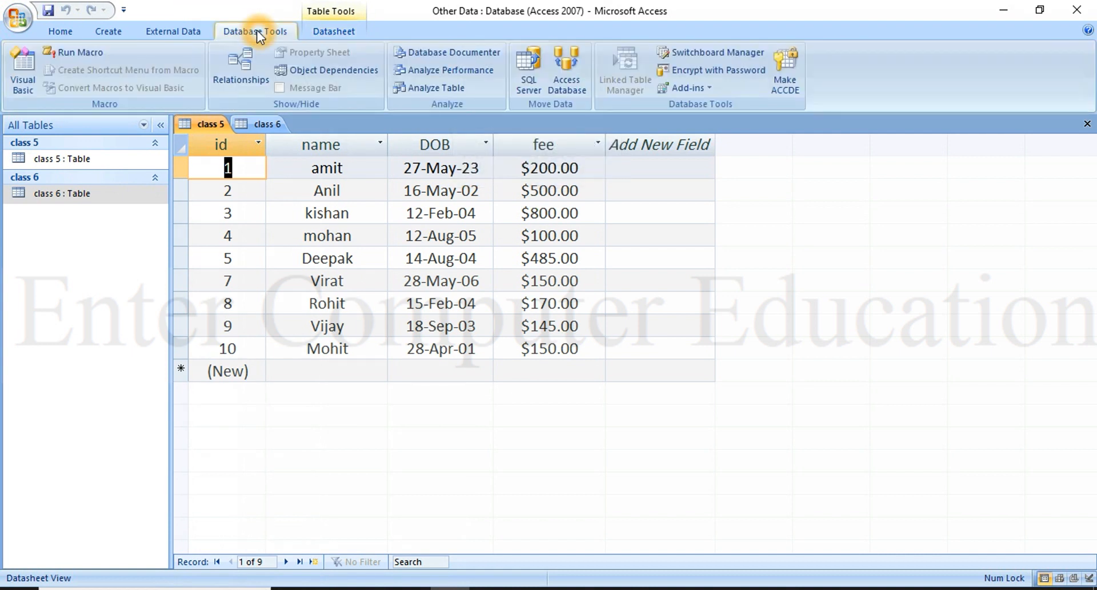
{"action": "left_click", "coordinate": [248, 84]}
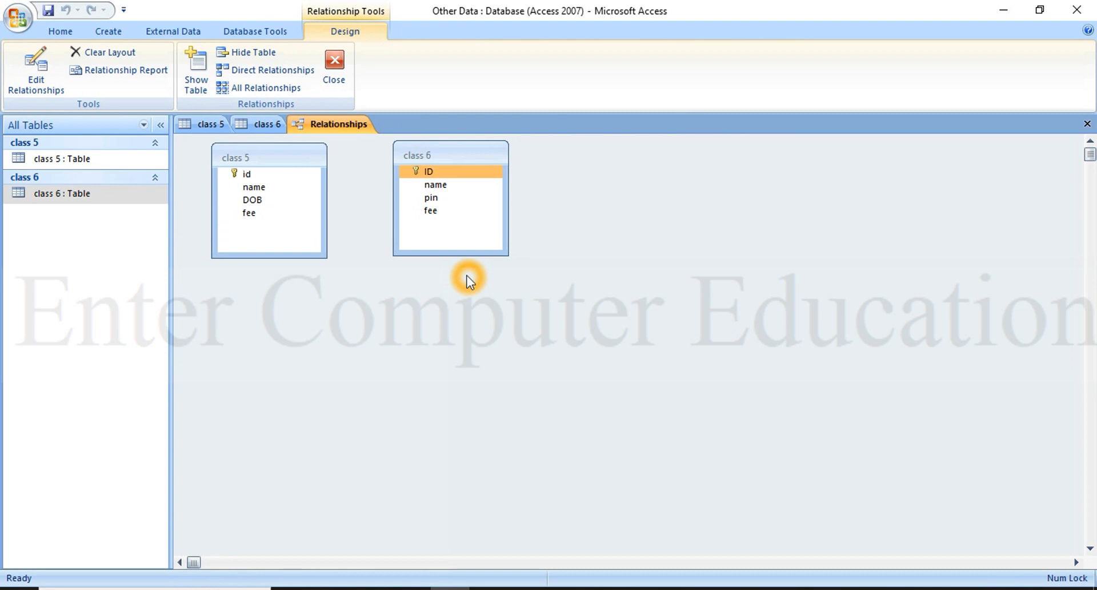
Hide the class 5 and class 6 tables from the relationships layout.
{"action": "right_click", "coordinate": [235, 148]}
{"action": "left_click", "coordinate": [261, 194]}
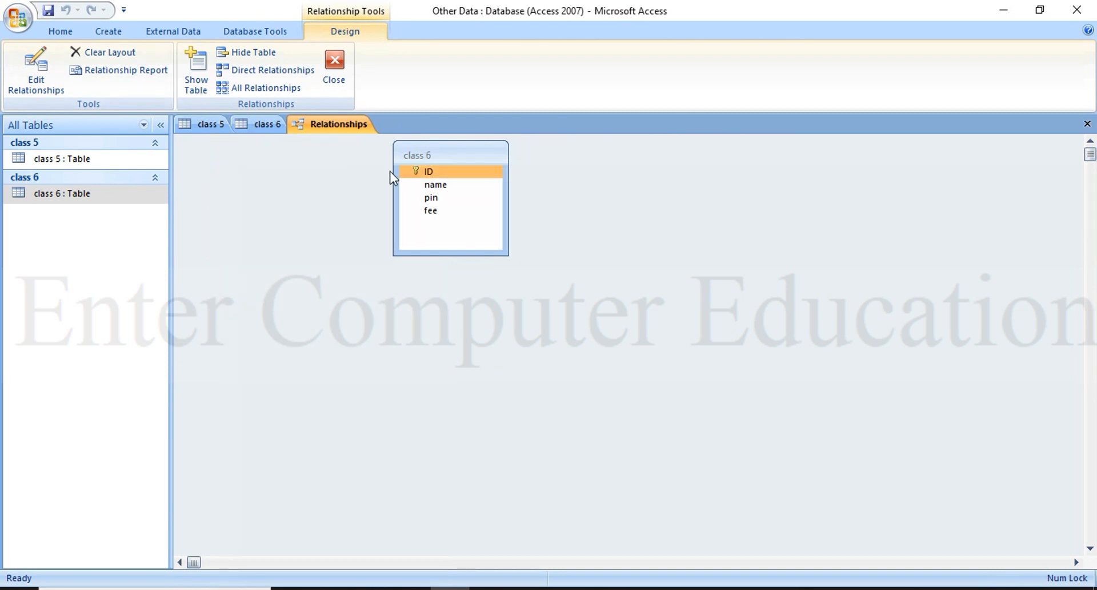
{"action": "right_click", "coordinate": [437, 153]}
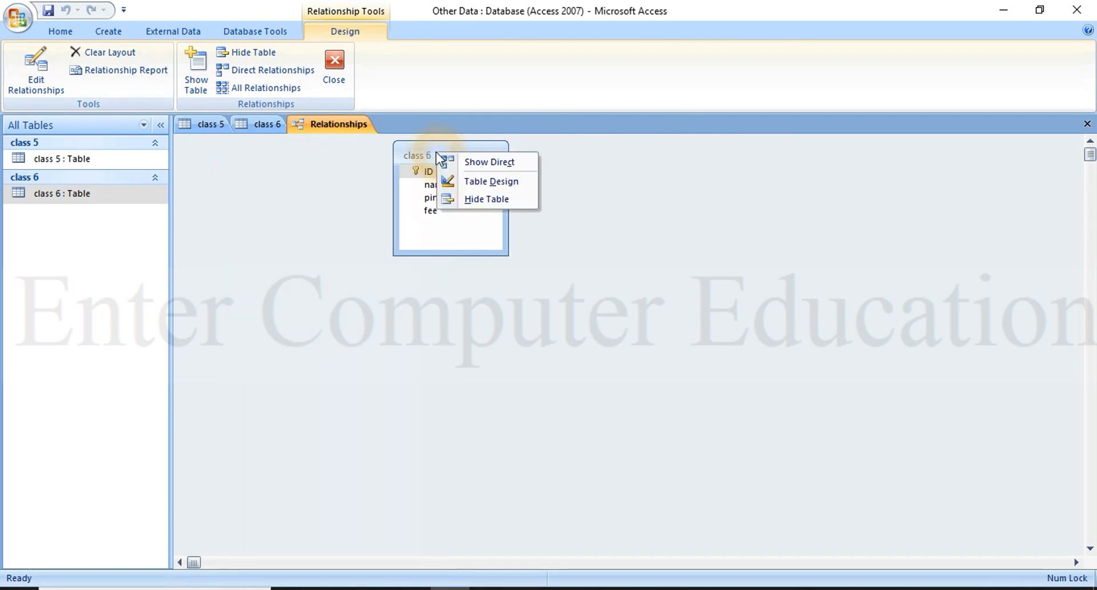
{"action": "left_click", "coordinate": [496, 203]}
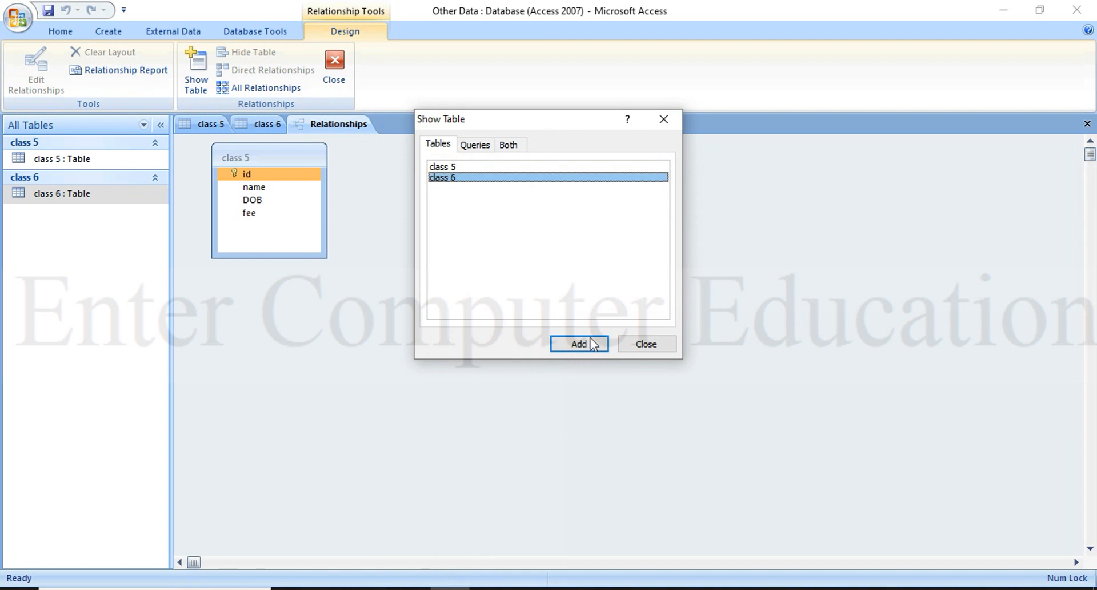
Add the class 5 and class 6 tables back to the relationships layout.
{"action": "left_click", "coordinate": [594, 344]}
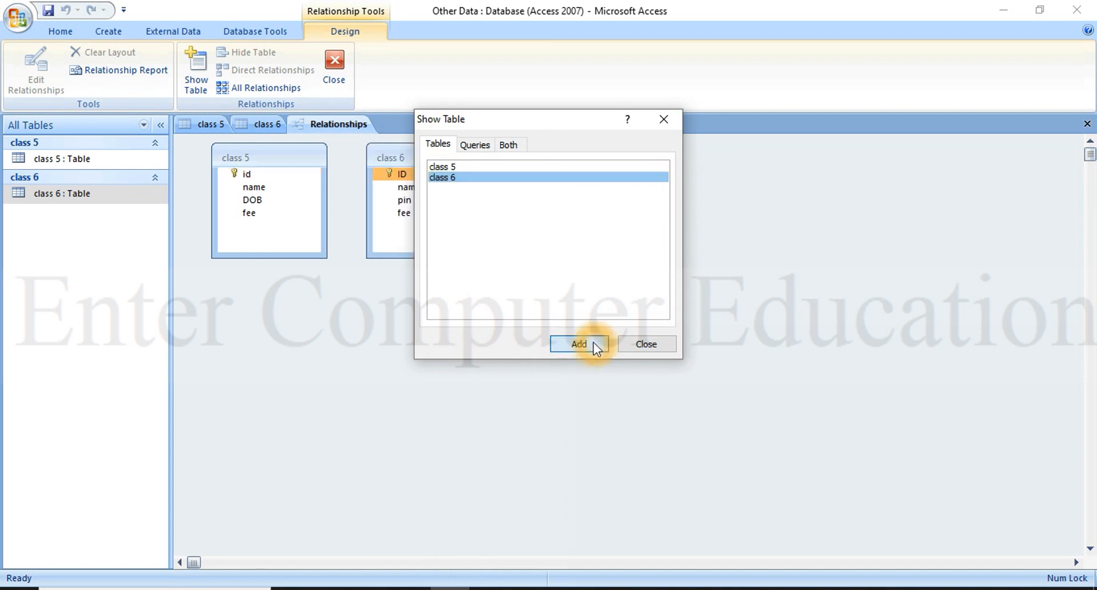
{"action": "left_click", "coordinate": [660, 347]}
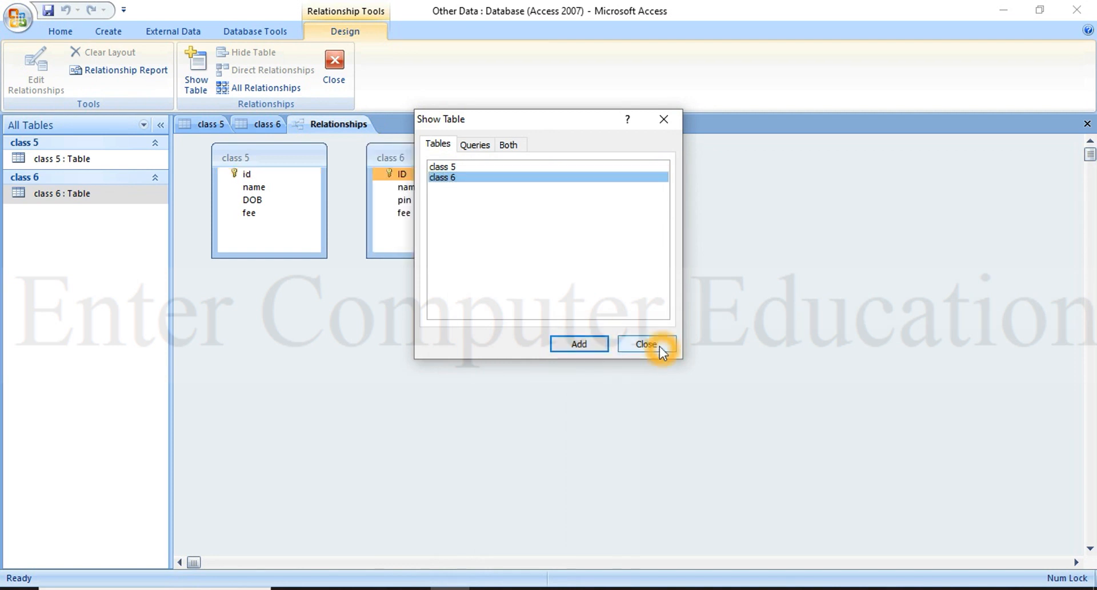
{"action": "left_click", "coordinate": [301, 195]}
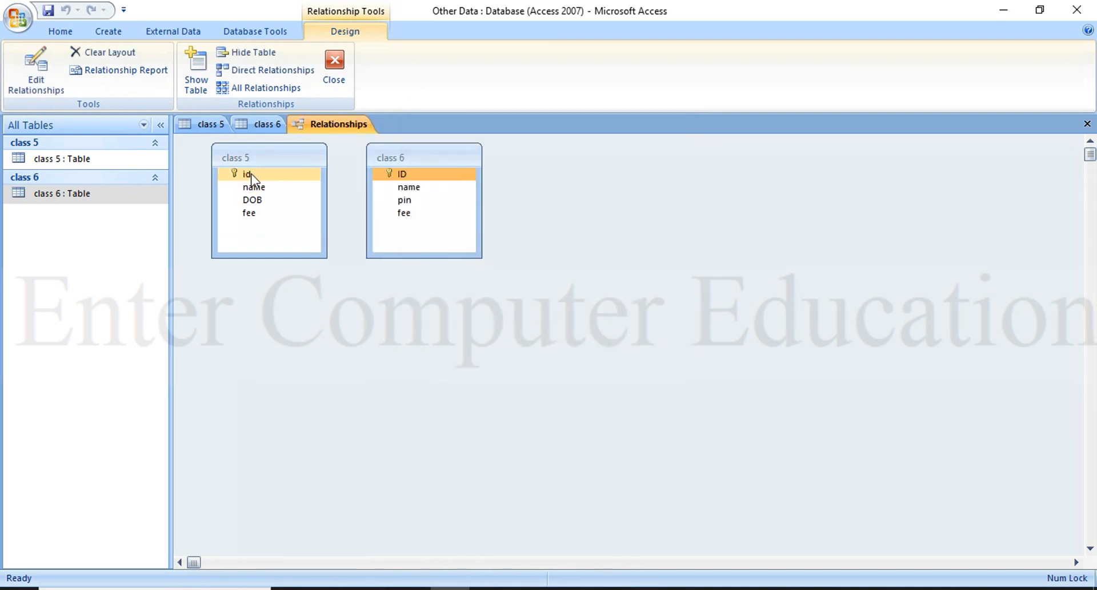
Create a relationship from class 5's id field to class 6's ID field, and close the Relationships window saving its layout.
{"action": "left_click_drag", "start_coordinate": [252, 174], "coordinate": [402, 173]}
{"action": "left_click", "coordinate": [677, 173]}
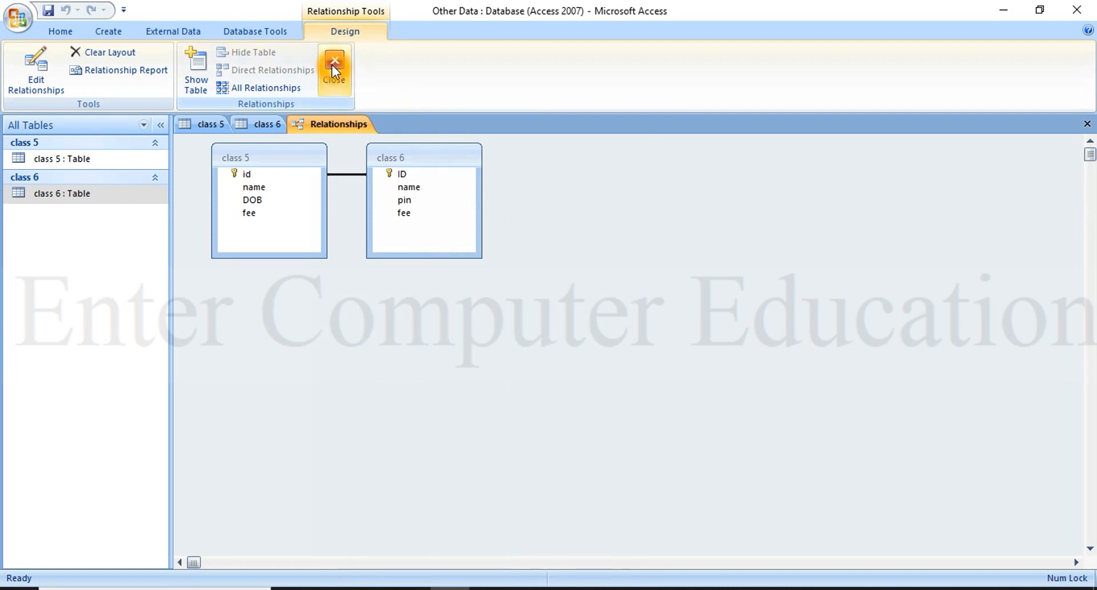
{"action": "left_click", "coordinate": [1086, 124]}
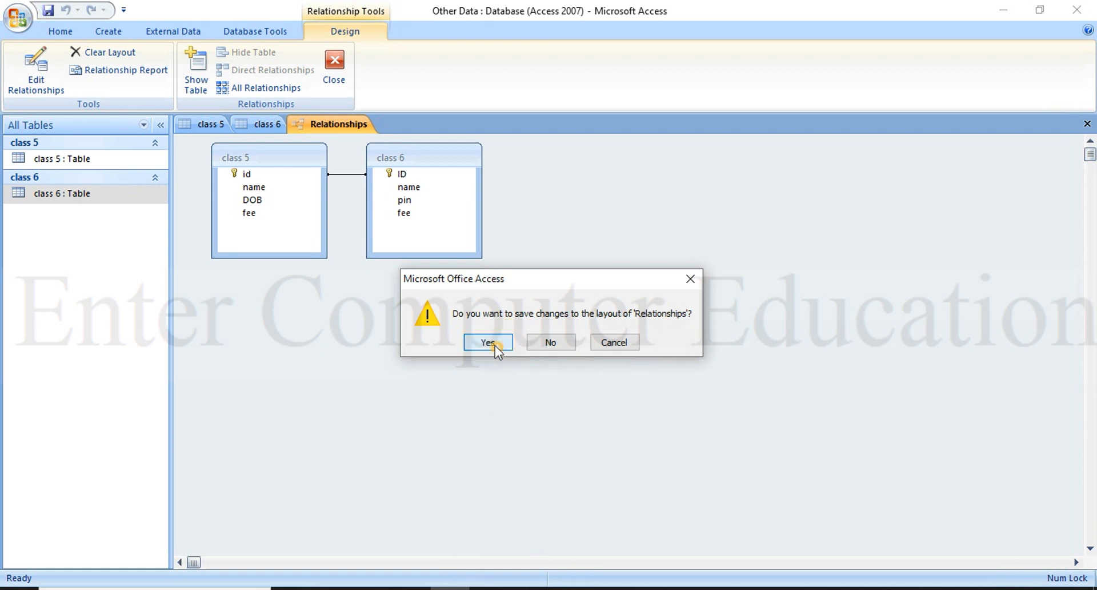
{"action": "left_click", "coordinate": [492, 343]}
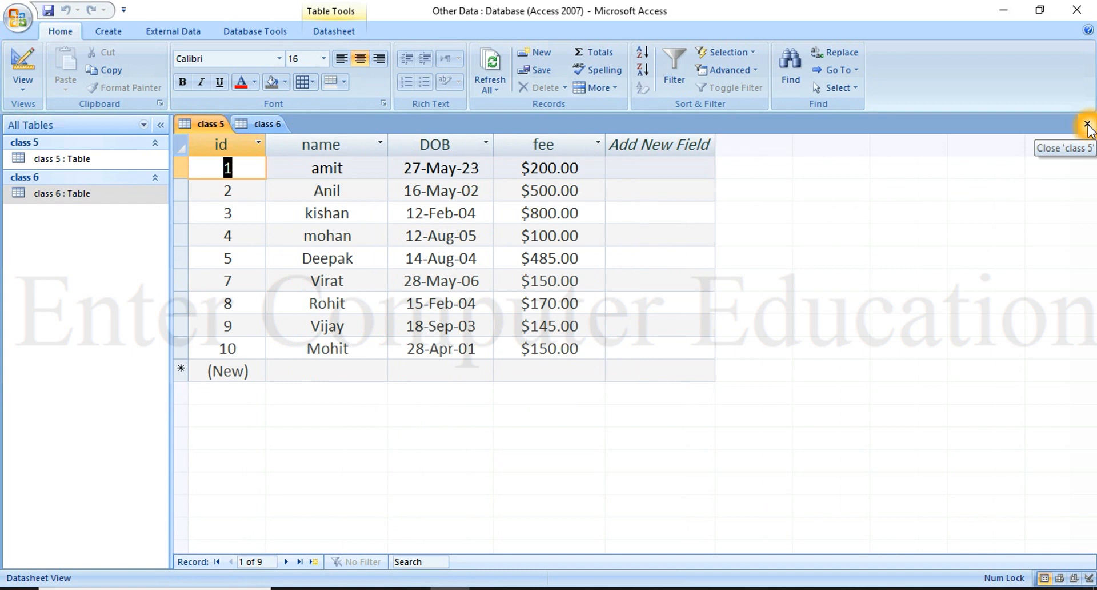
Close the open class 5 and class 6 datasheets and reopen both tables.
{"action": "left_click", "coordinate": [1088, 124]}
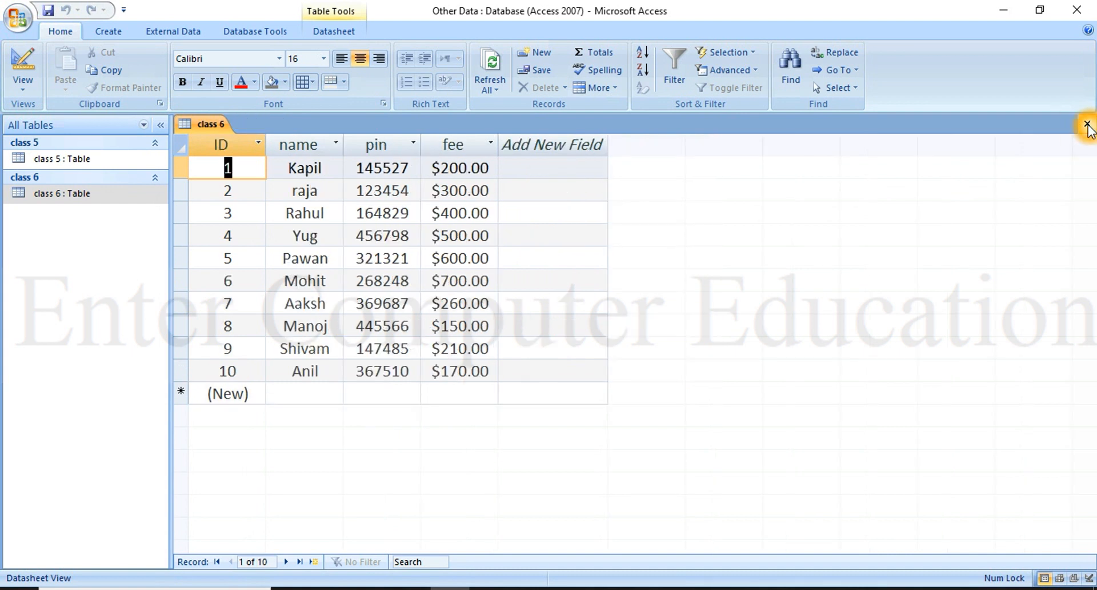
{"action": "left_click", "coordinate": [1087, 124]}
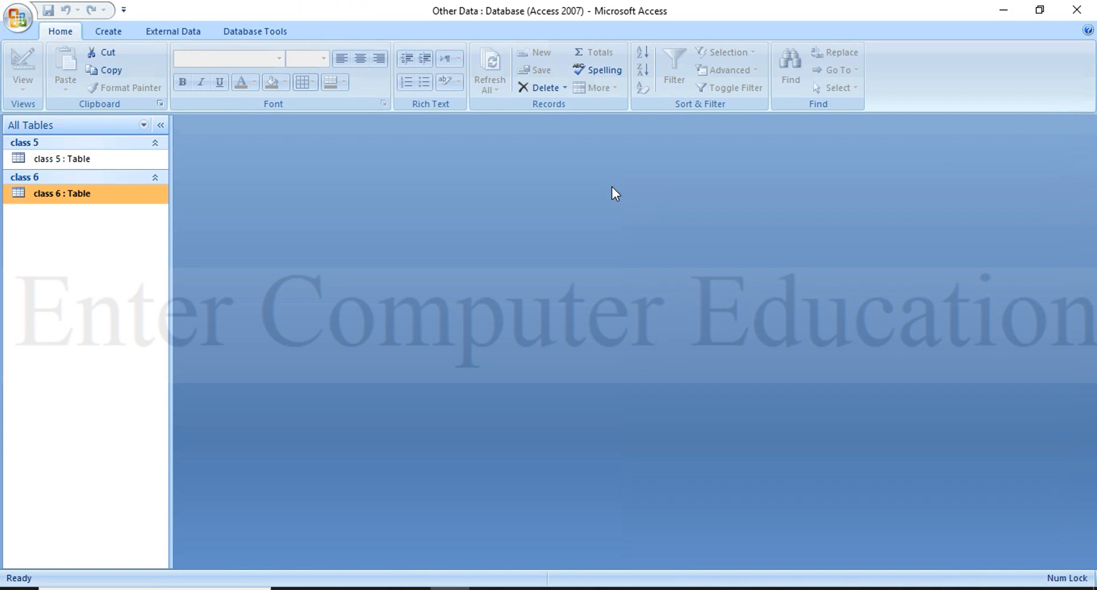
{"action": "left_click", "coordinate": [86, 159]}
{"action": "double_click", "coordinate": [85, 159]}
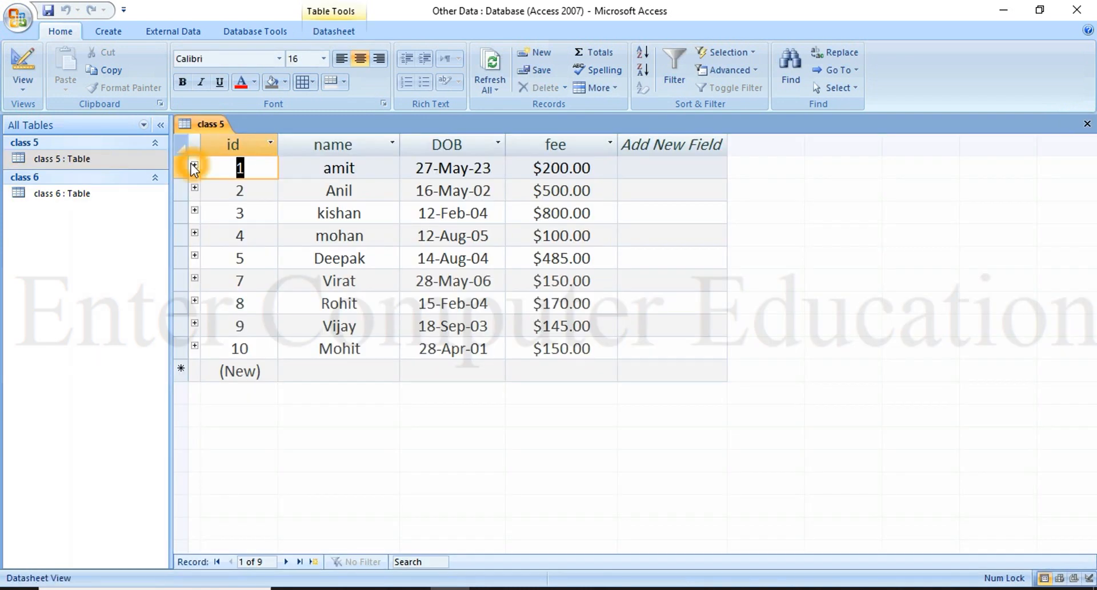
{"action": "left_click", "coordinate": [108, 194]}
{"action": "double_click", "coordinate": [107, 194]}
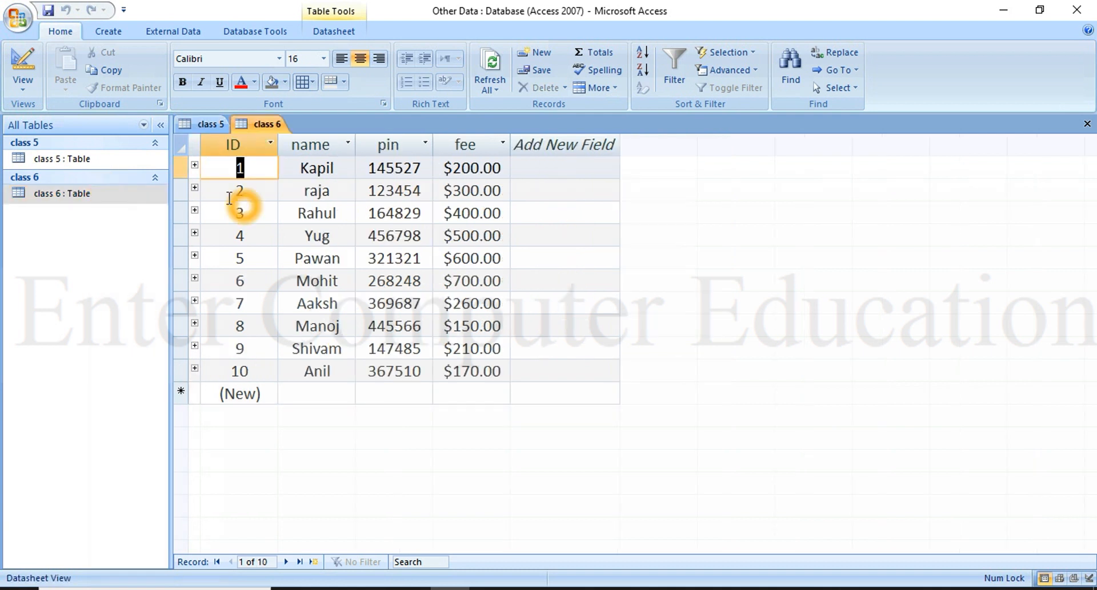
Expand the related class 5 record under ID 1 in the class 6 table, and collapse it again.
{"action": "left_click", "coordinate": [195, 166]}
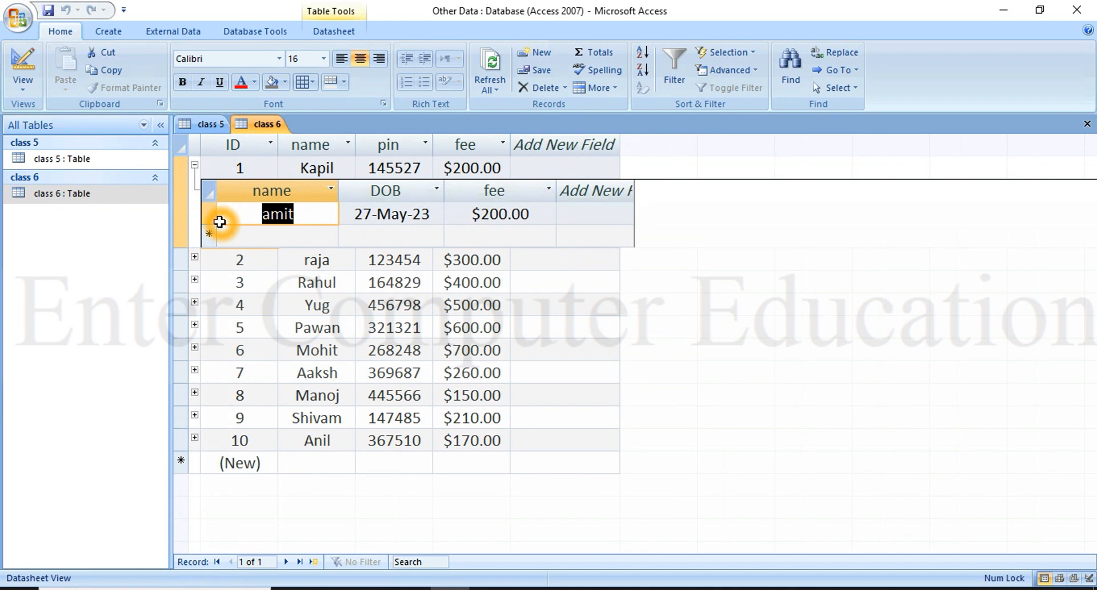
{"action": "left_click", "coordinate": [194, 166]}
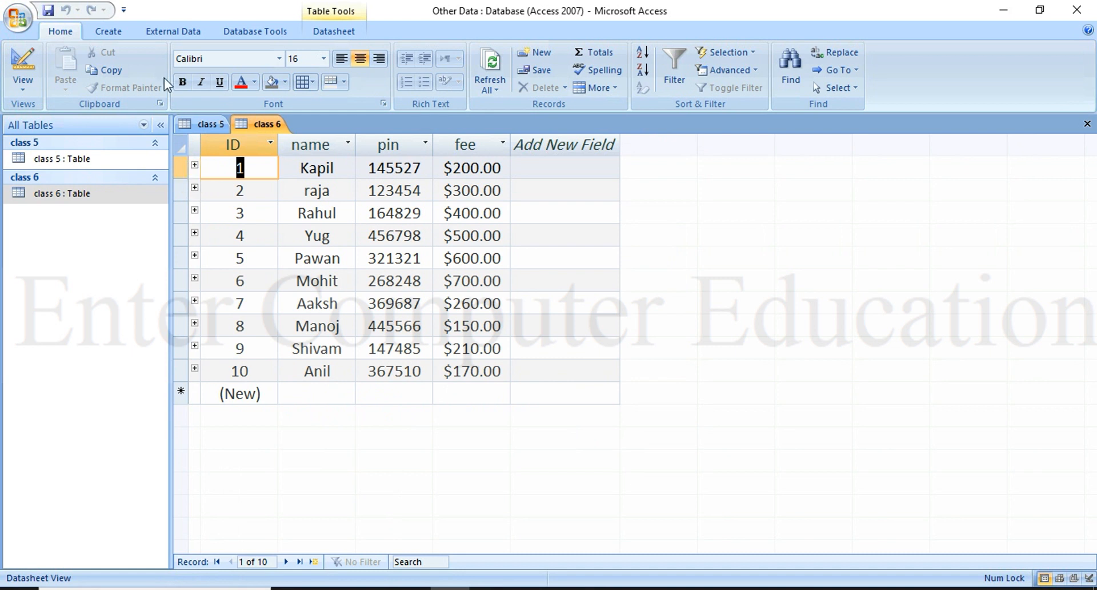
Create a new query in Design view and dismiss the Show Table dialog without adding any tables.
{"action": "left_click", "coordinate": [112, 33]}
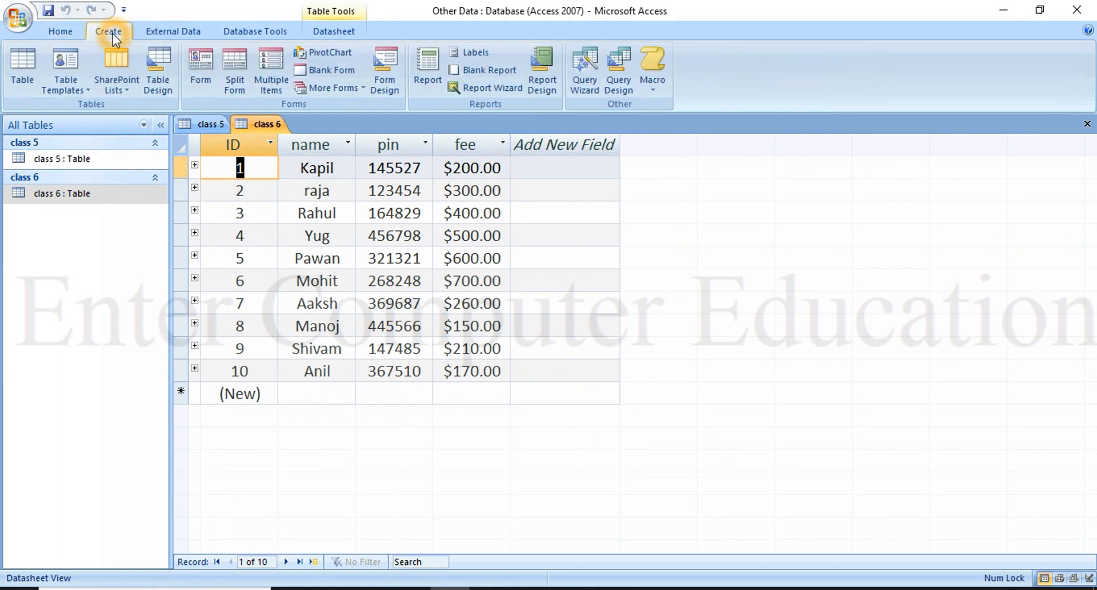
{"action": "left_click", "coordinate": [624, 80]}
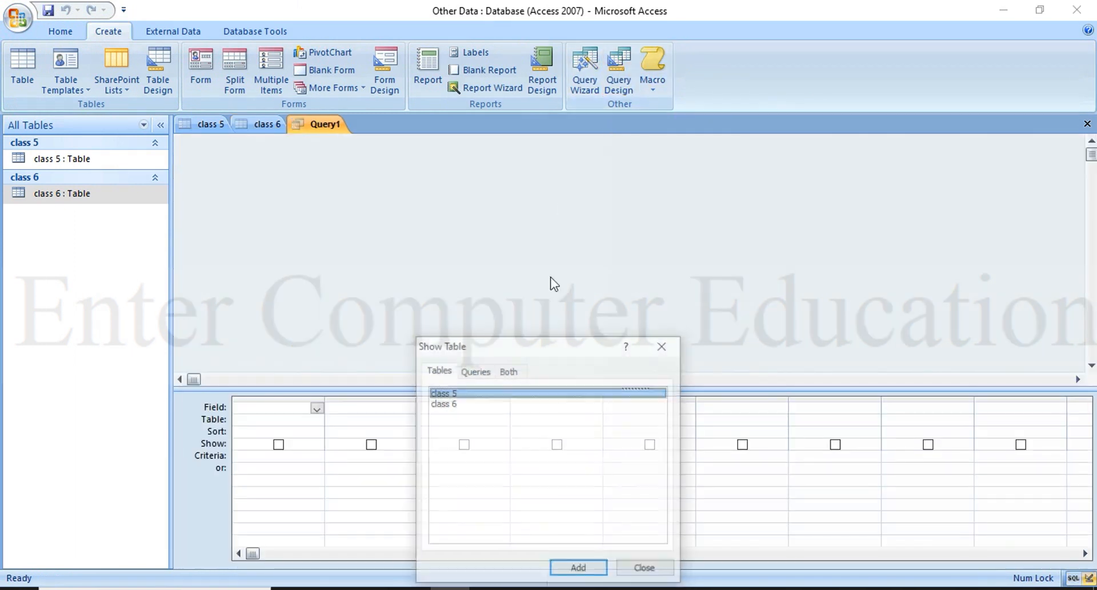
{"action": "left_click_drag", "start_coordinate": [582, 347], "coordinate": [655, 116]}
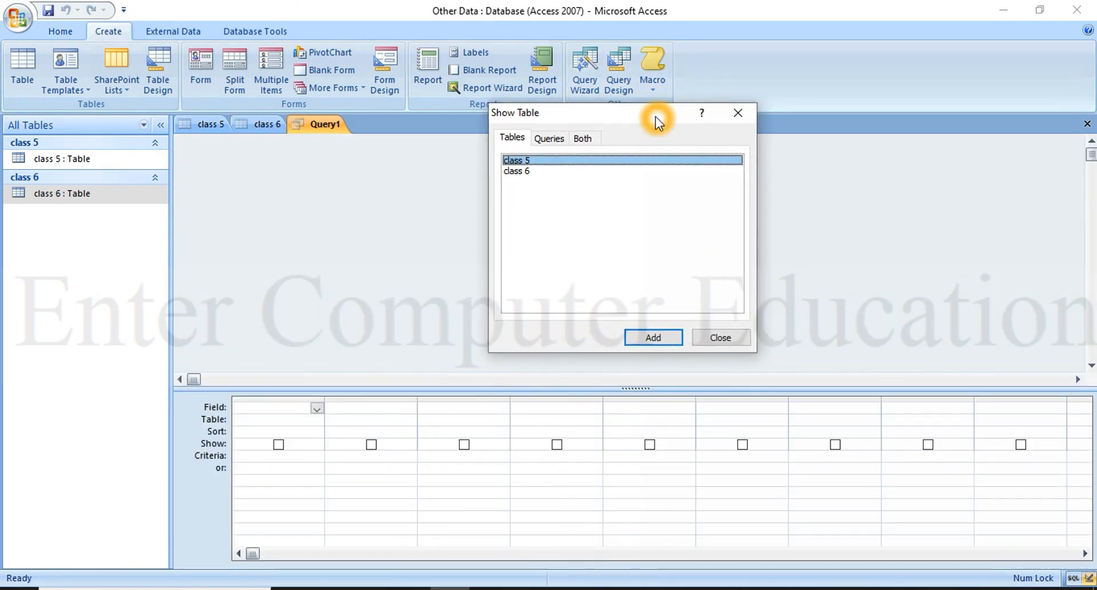
{"action": "left_click", "coordinate": [740, 113]}
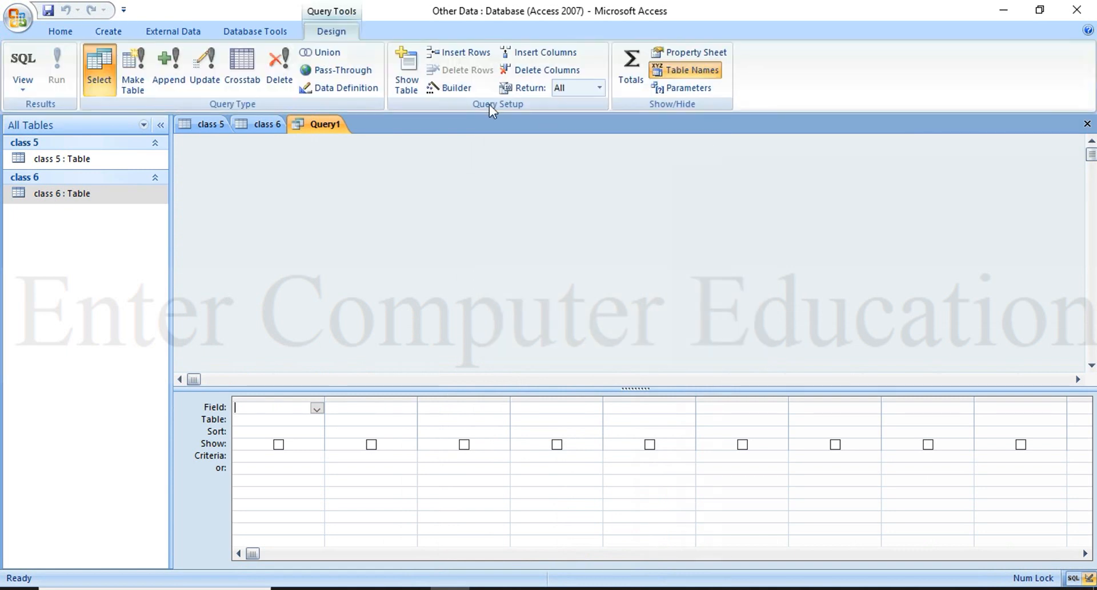
Add the class 5 and class 6 tables to the query, and move class 6 farther away from class 5.
{"action": "left_click", "coordinate": [407, 66]}
{"action": "left_click", "coordinate": [522, 238]}
{"action": "left_click", "coordinate": [642, 413]}
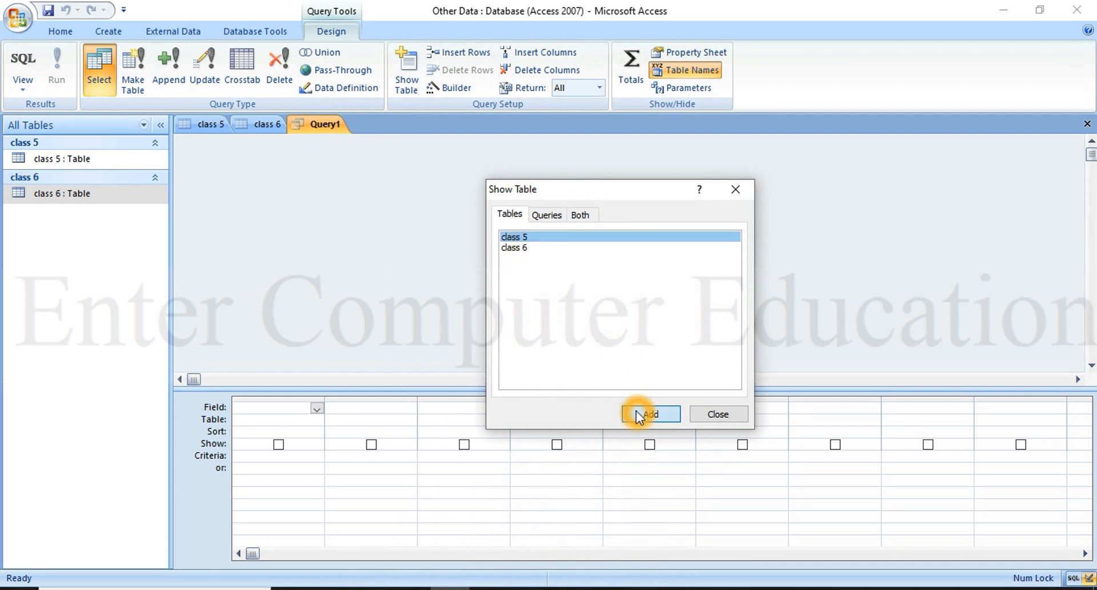
{"action": "left_click", "coordinate": [514, 247]}
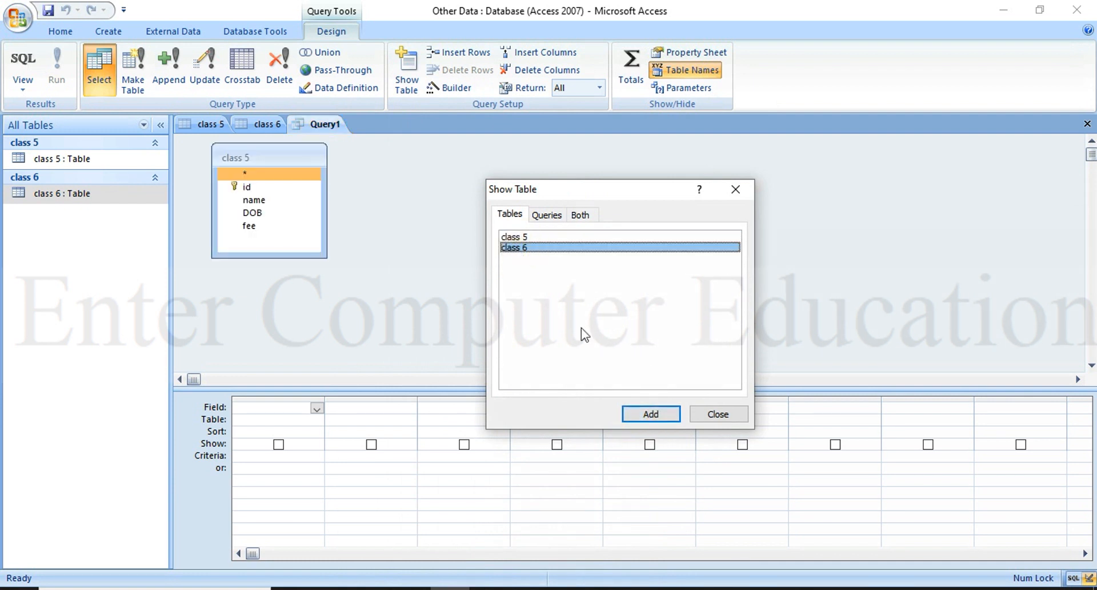
{"action": "left_click", "coordinate": [650, 415]}
{"action": "left_click", "coordinate": [724, 415]}
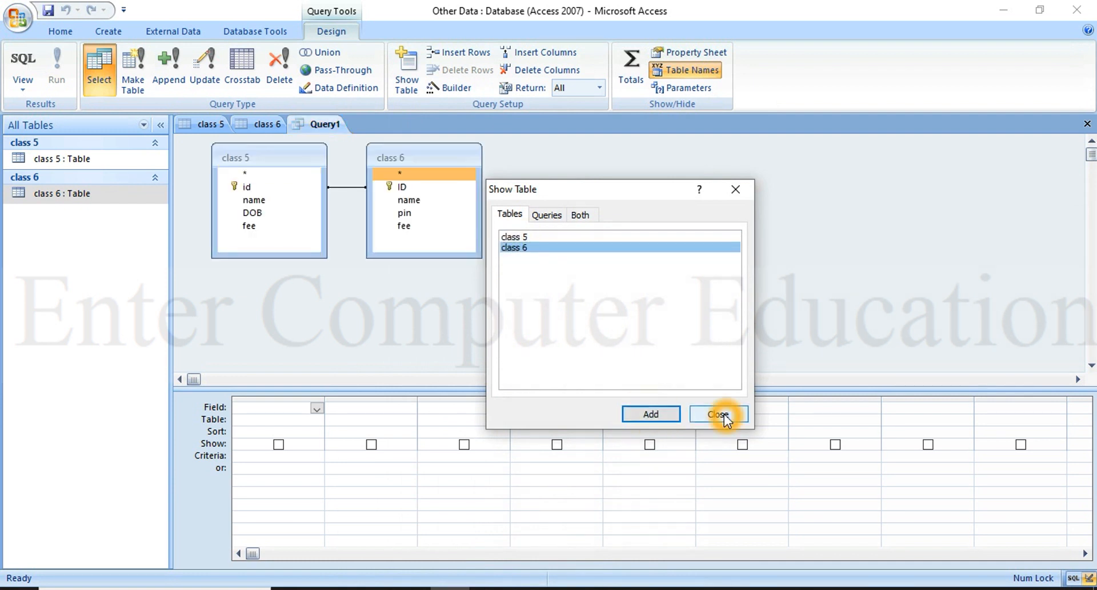
{"action": "left_click_drag", "start_coordinate": [423, 157], "coordinate": [565, 204]}
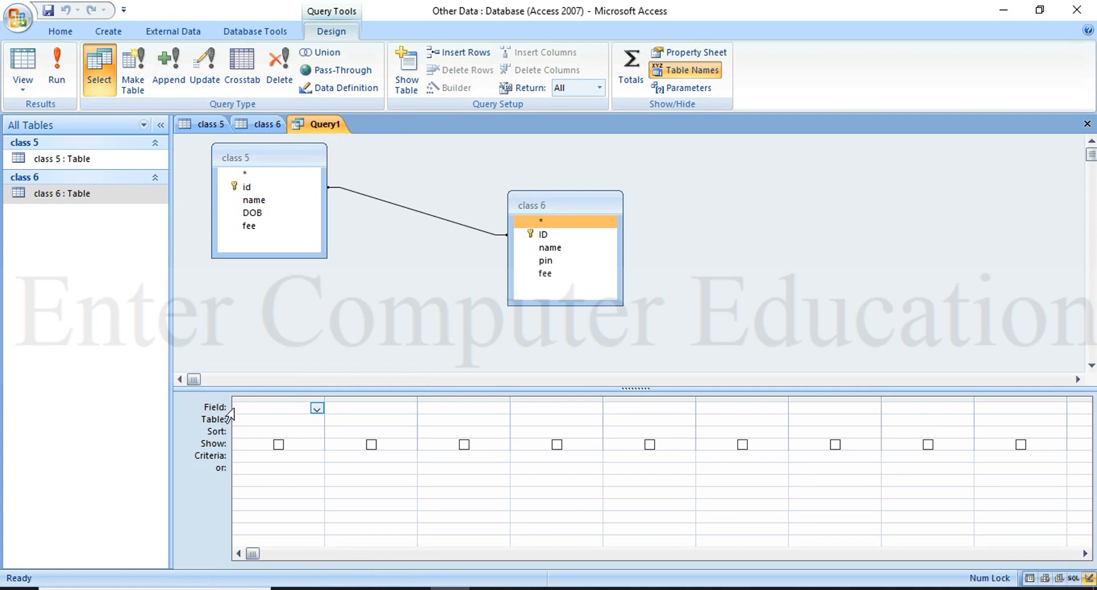
Add the name field from class 5 and the pin field from class 6 as the first two query columns.
{"action": "left_click", "coordinate": [318, 408]}
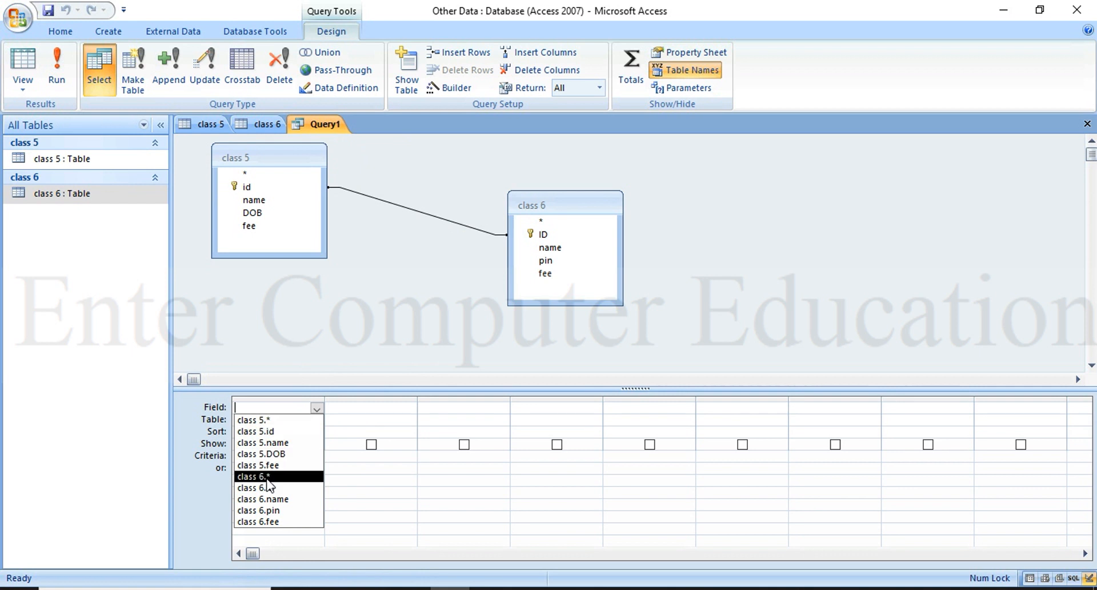
{"action": "left_click", "coordinate": [273, 446]}
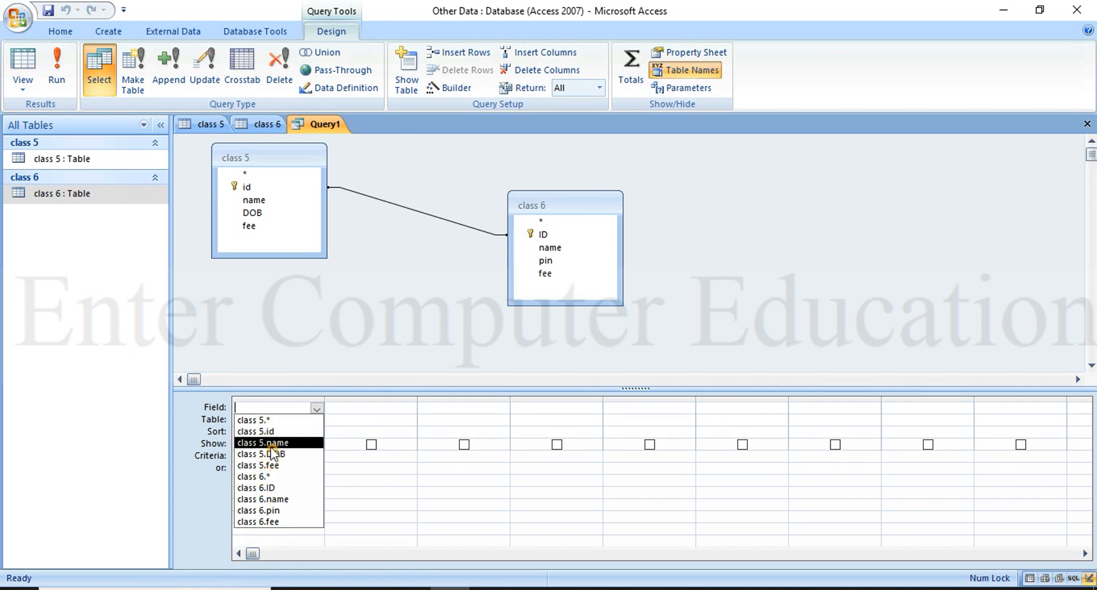
{"action": "left_click", "coordinate": [360, 404]}
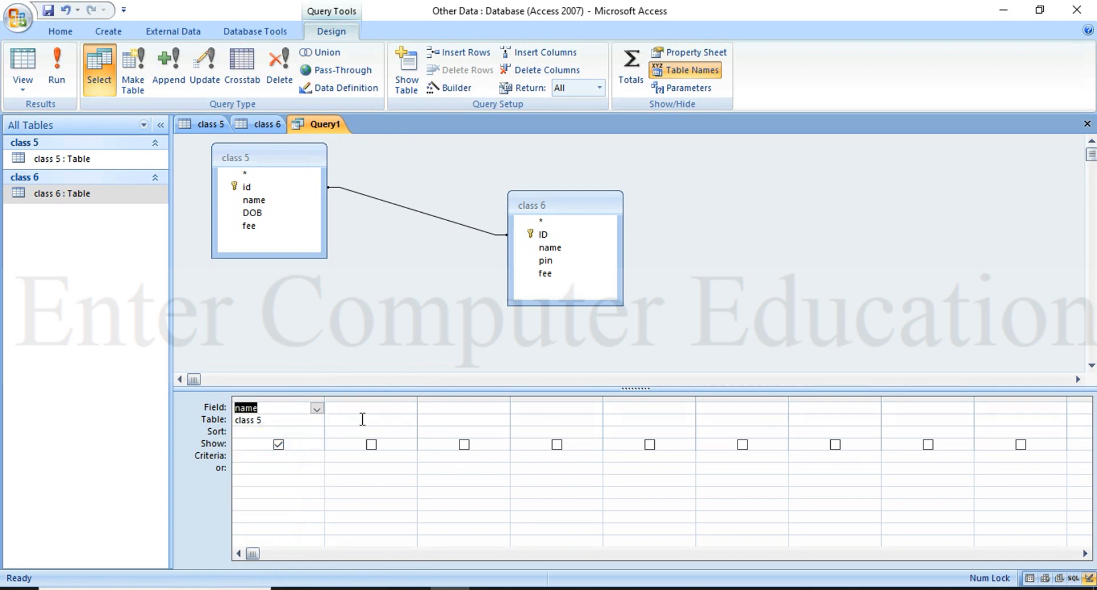
{"action": "left_click", "coordinate": [409, 410]}
{"action": "left_click", "coordinate": [361, 523]}
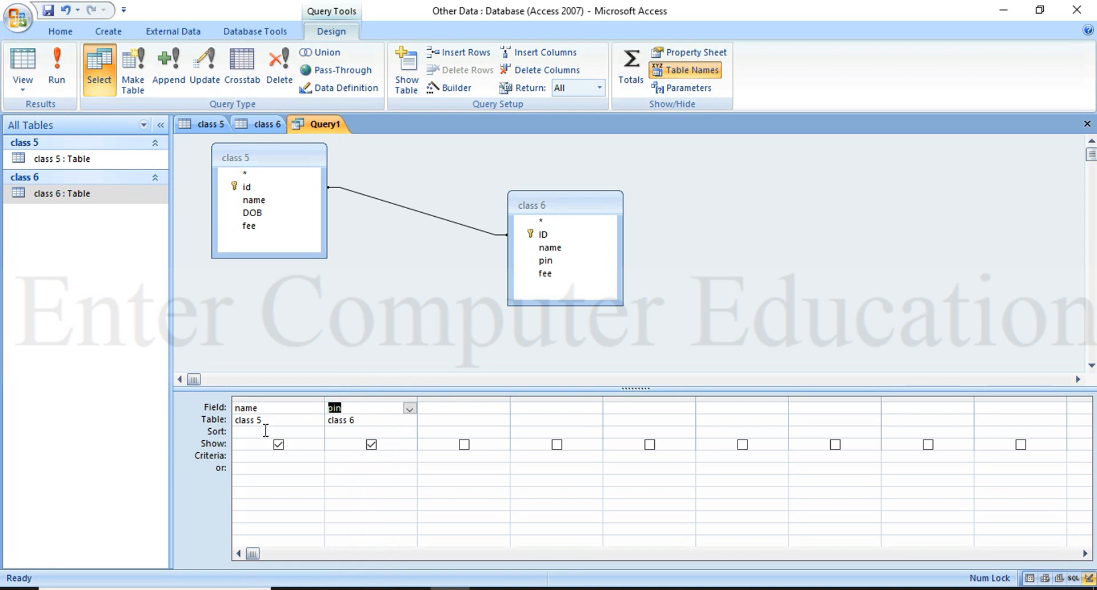
{"action": "left_click", "coordinate": [362, 431]}
Add the DOB field from class 5 and the fee field from class 6 as the third and fourth query columns.
{"action": "left_click", "coordinate": [465, 412]}
{"action": "left_click", "coordinate": [502, 409]}
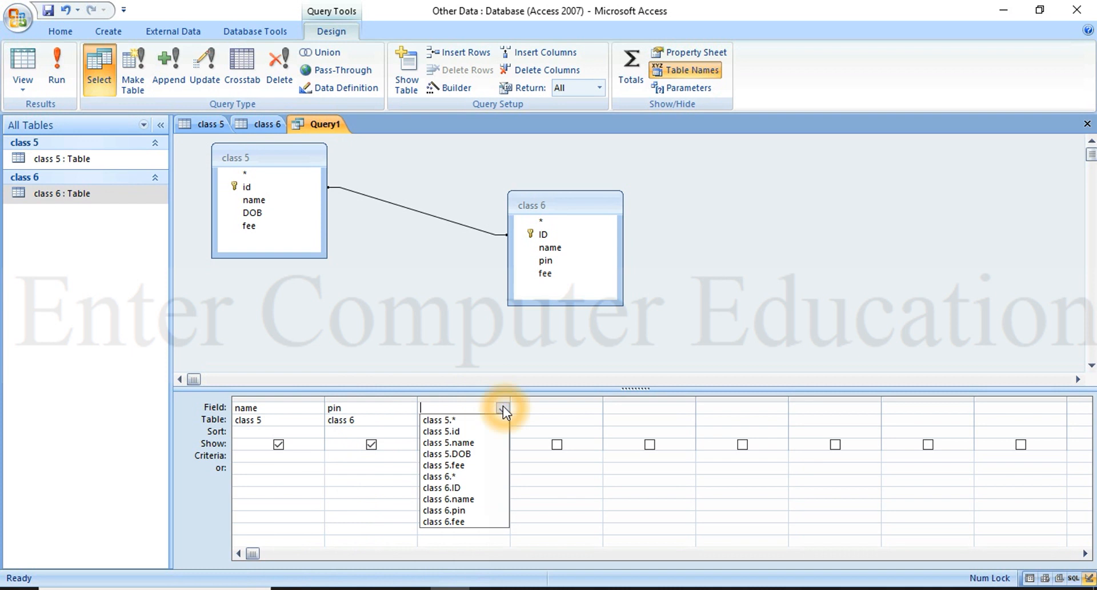
{"action": "left_click", "coordinate": [460, 454]}
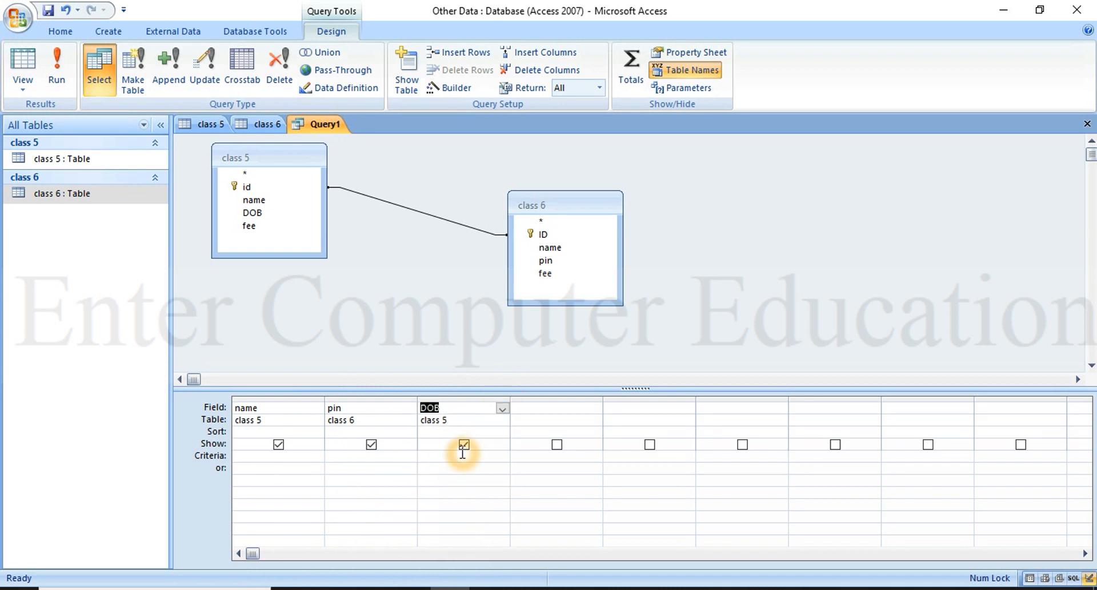
{"action": "left_click", "coordinate": [553, 407]}
{"action": "left_click", "coordinate": [596, 409]}
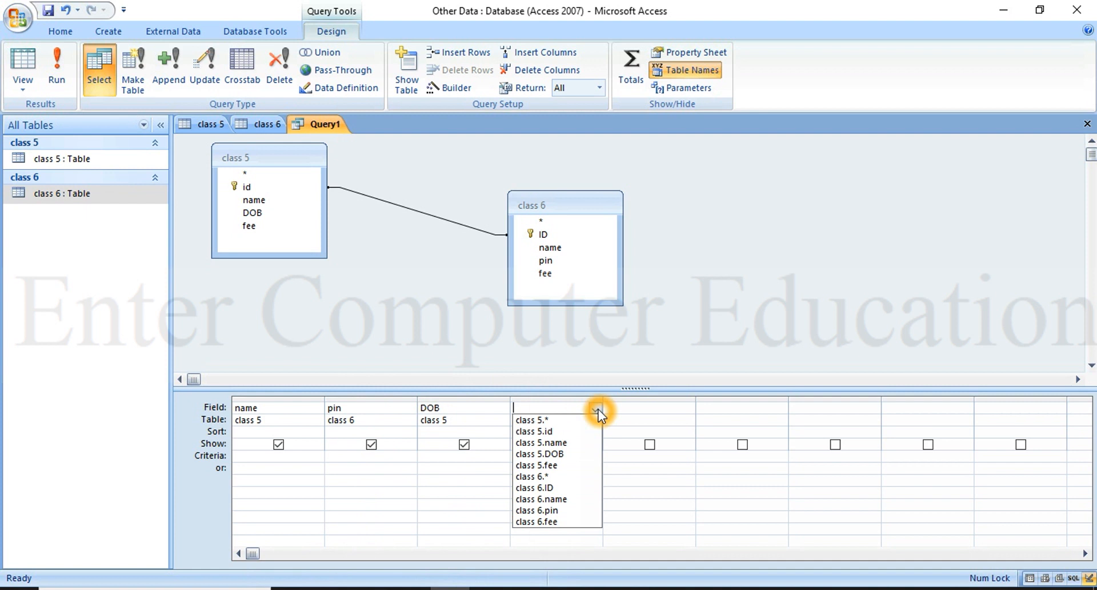
{"action": "left_click", "coordinate": [562, 521]}
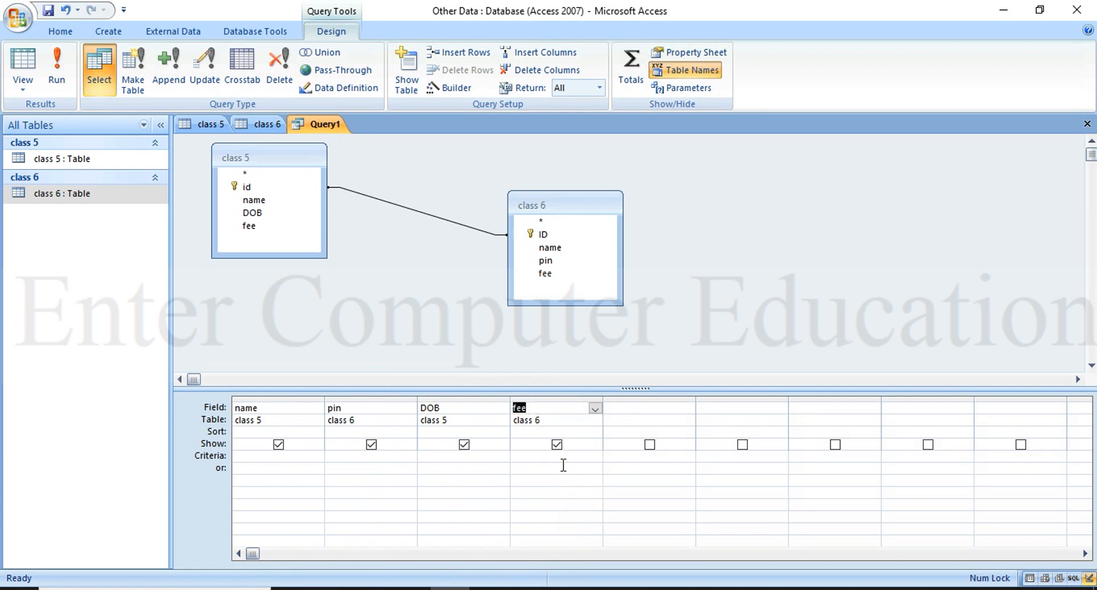
{"action": "left_click", "coordinate": [371, 444]}
{"action": "left_click_drag", "start_coordinate": [512, 408], "coordinate": [571, 417]}
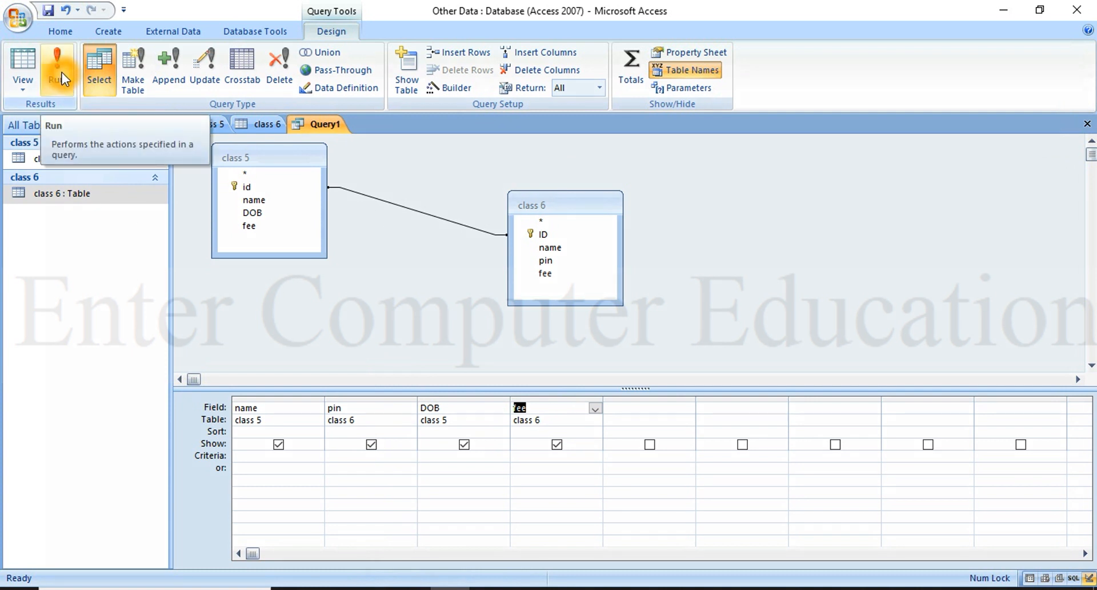
Close the query, saving its design under the name "report qurey".
{"action": "left_click", "coordinate": [868, 224]}
{"action": "left_click", "coordinate": [1086, 122]}
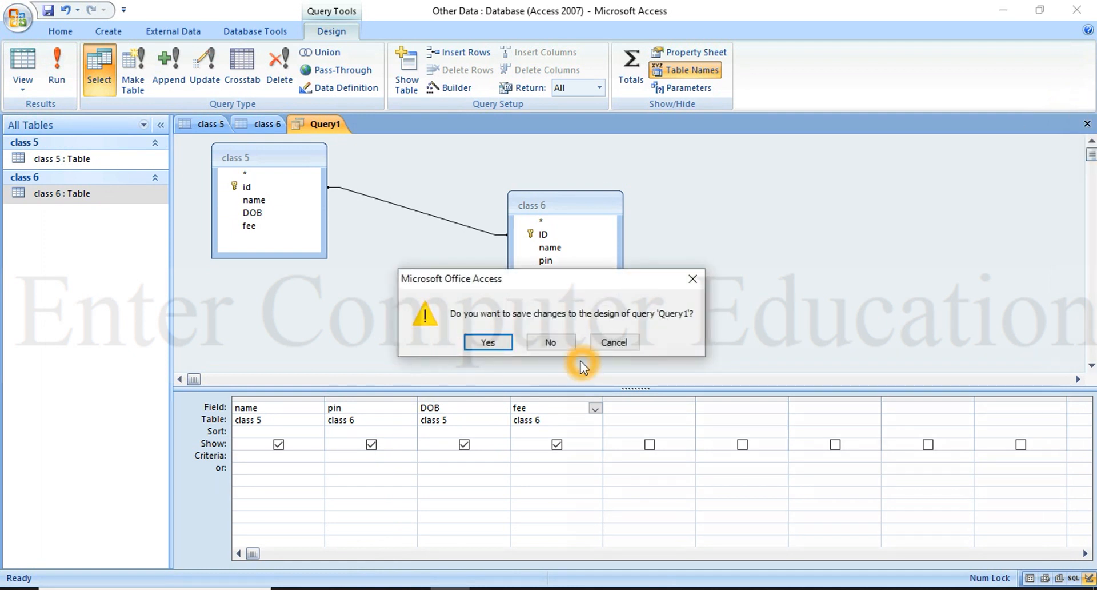
{"action": "left_click", "coordinate": [487, 342]}
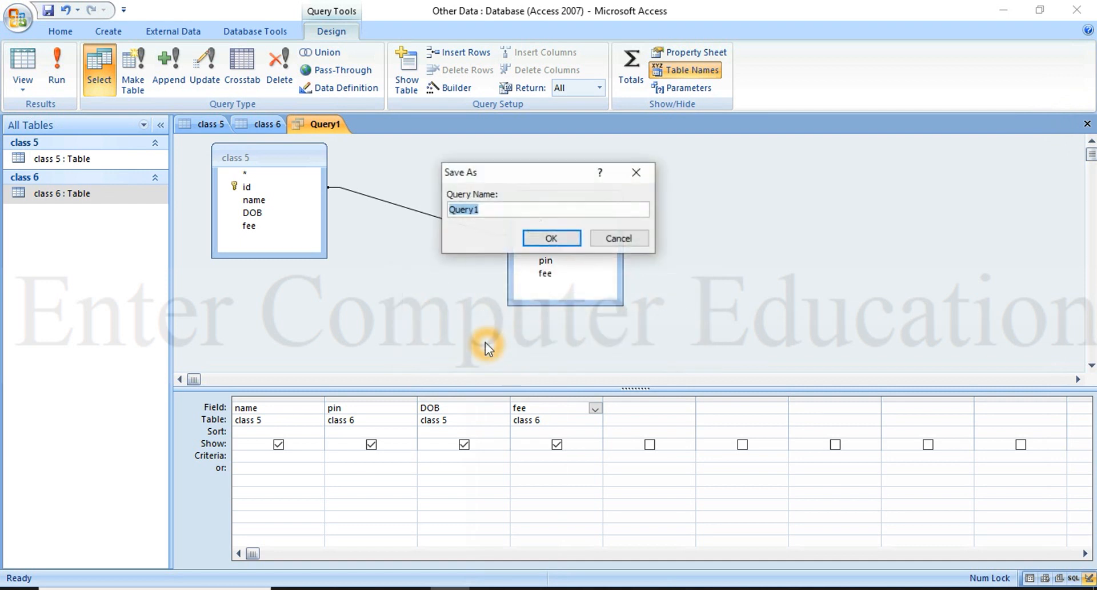
{"action": "key", "text": "BackSpace"}
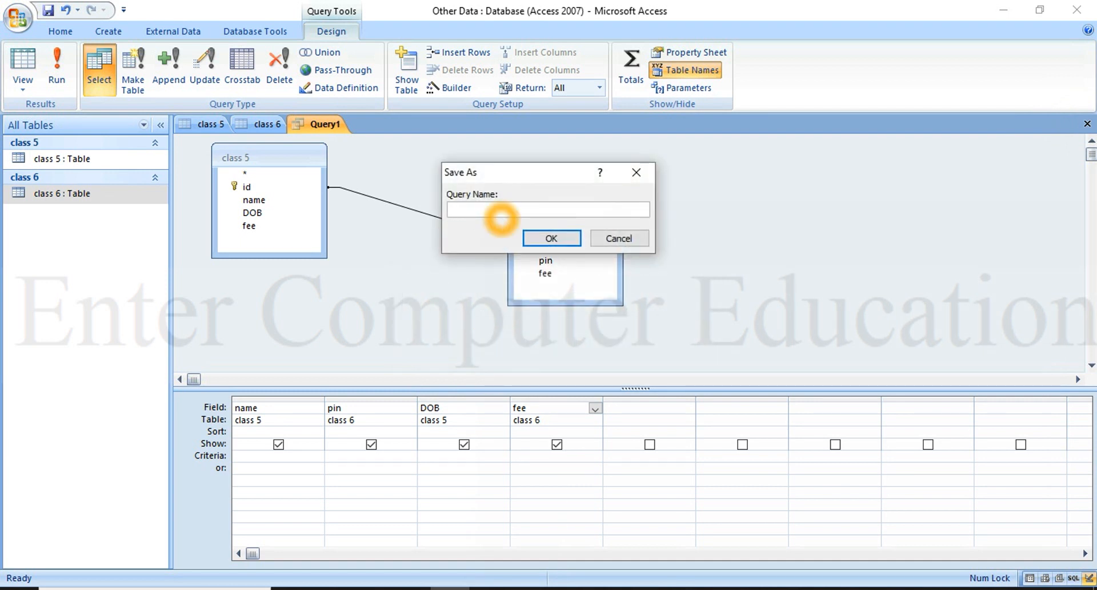
{"action": "type", "text": "report qurey"}
{"action": "left_click", "coordinate": [558, 238]}
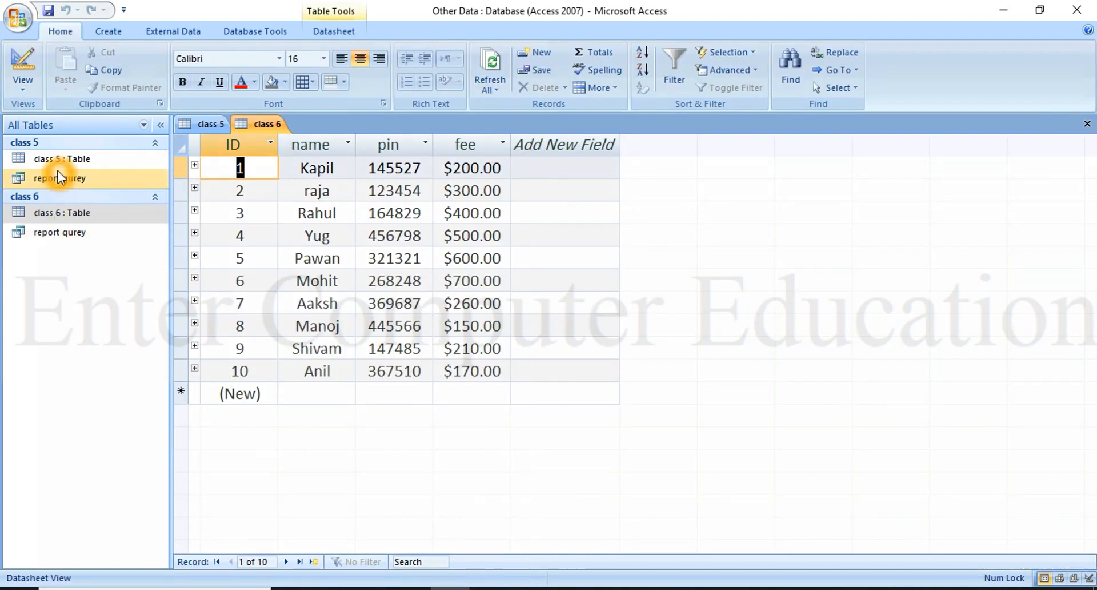
Open the saved report qurey query, check its name, pin, DOB and fee columns in the design, and display its records as a datasheet.
{"action": "left_click", "coordinate": [64, 177]}
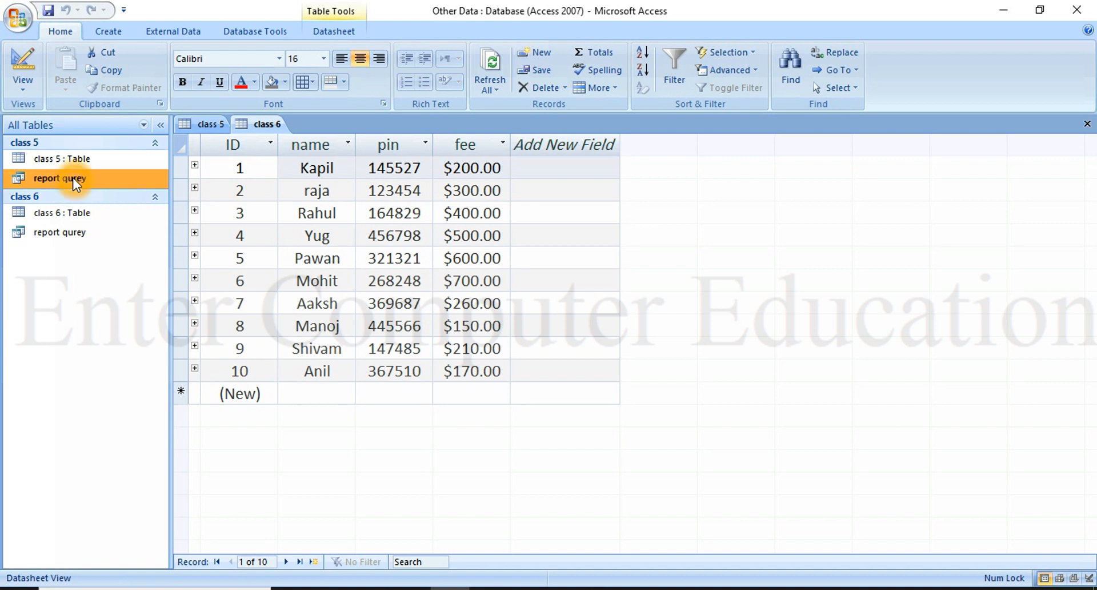
{"action": "double_click", "coordinate": [73, 177]}
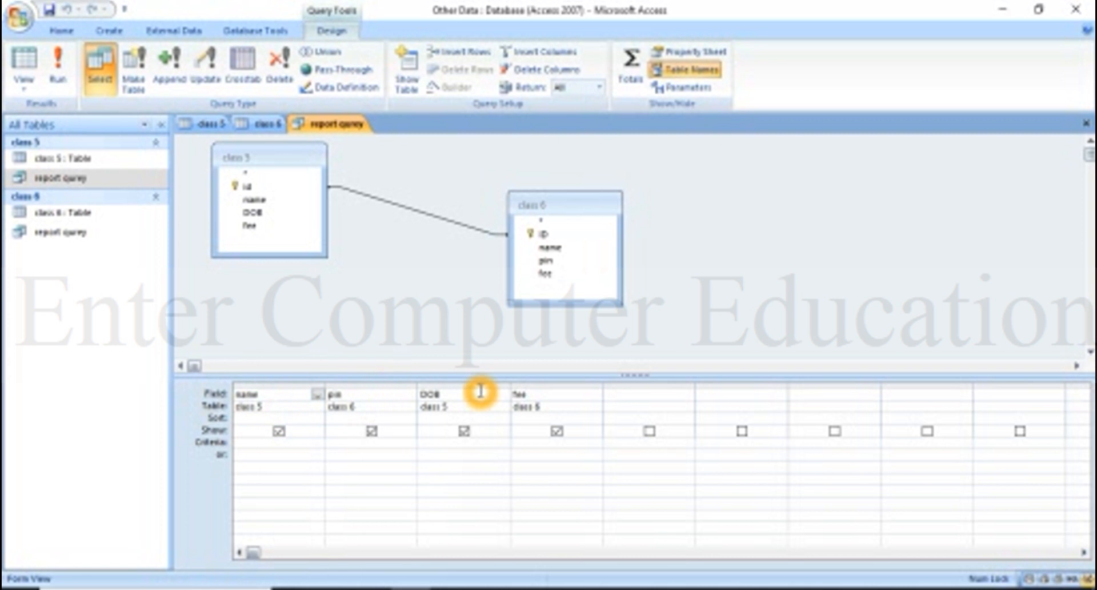
{"action": "left_click", "coordinate": [465, 410]}
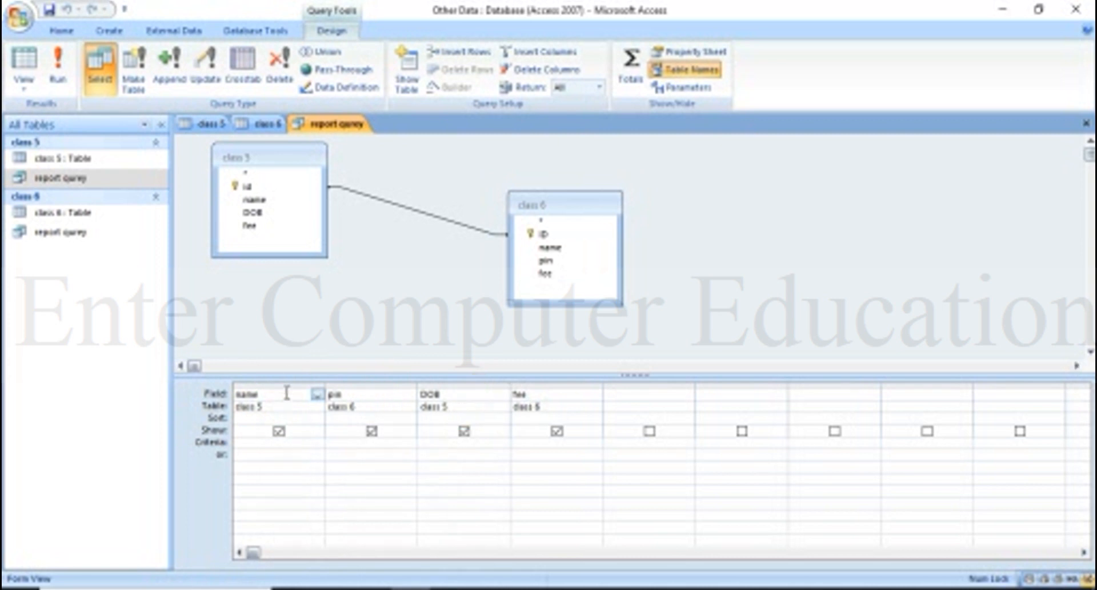
{"action": "left_click", "coordinate": [434, 400]}
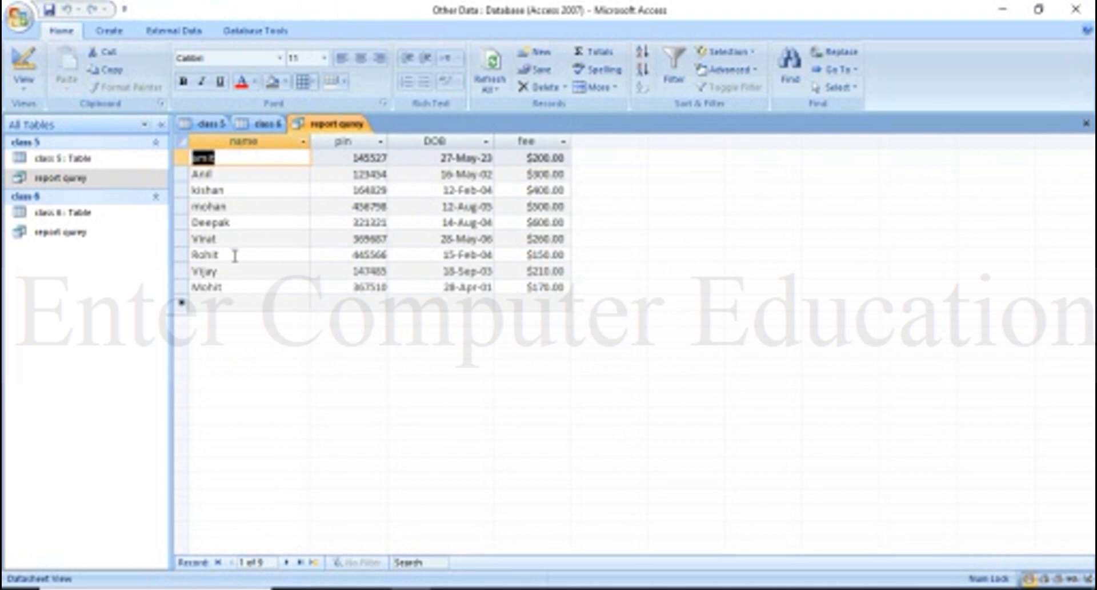
Compare the report qurey records with the source data in the class 5 and class 6 tables, ending on the query results.
{"action": "left_click", "coordinate": [349, 168]}
{"action": "left_click", "coordinate": [210, 125]}
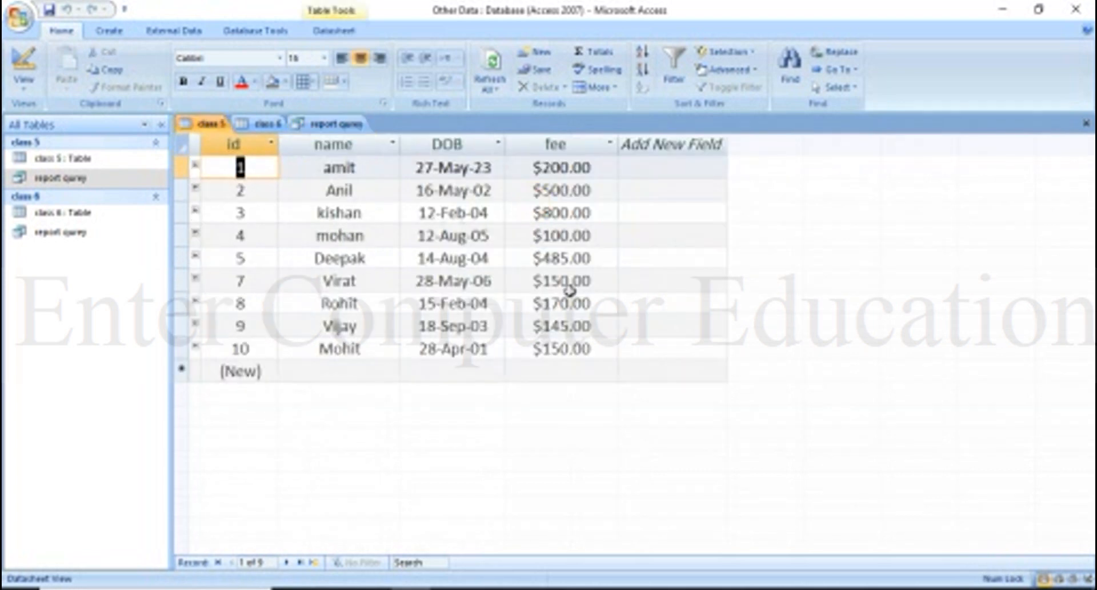
{"action": "left_click", "coordinate": [259, 124]}
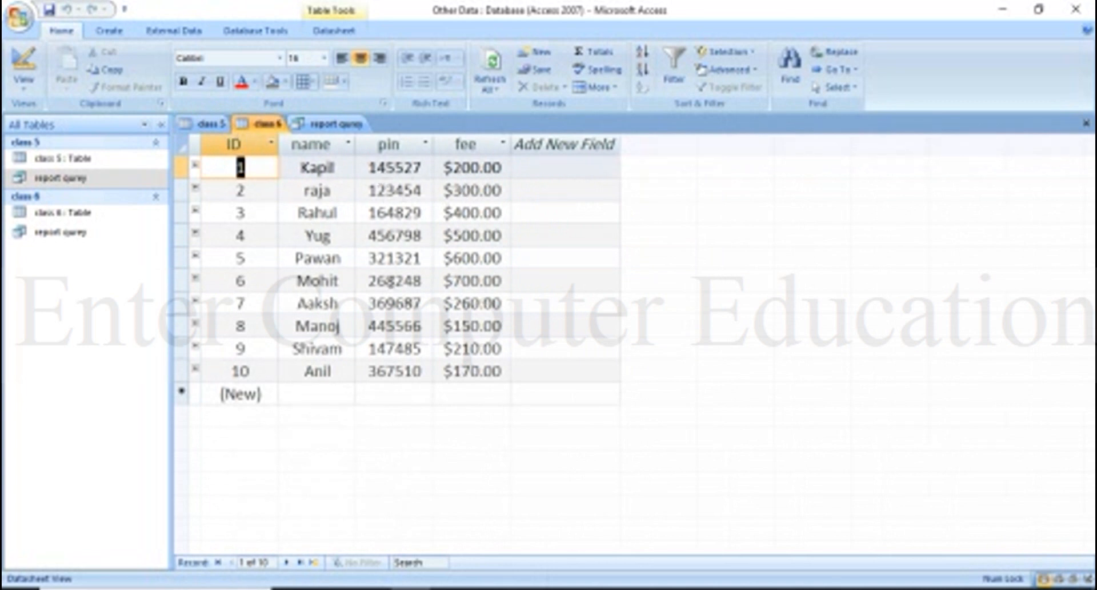
{"action": "left_click", "coordinate": [321, 124]}
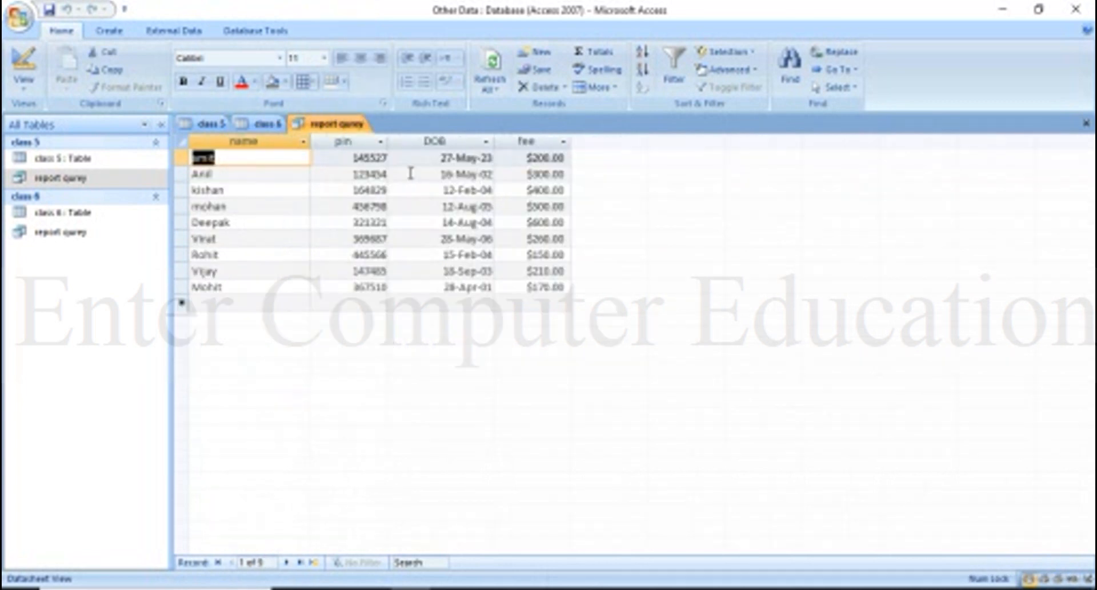
{"action": "left_click", "coordinate": [209, 124]}
{"action": "left_click", "coordinate": [341, 126]}
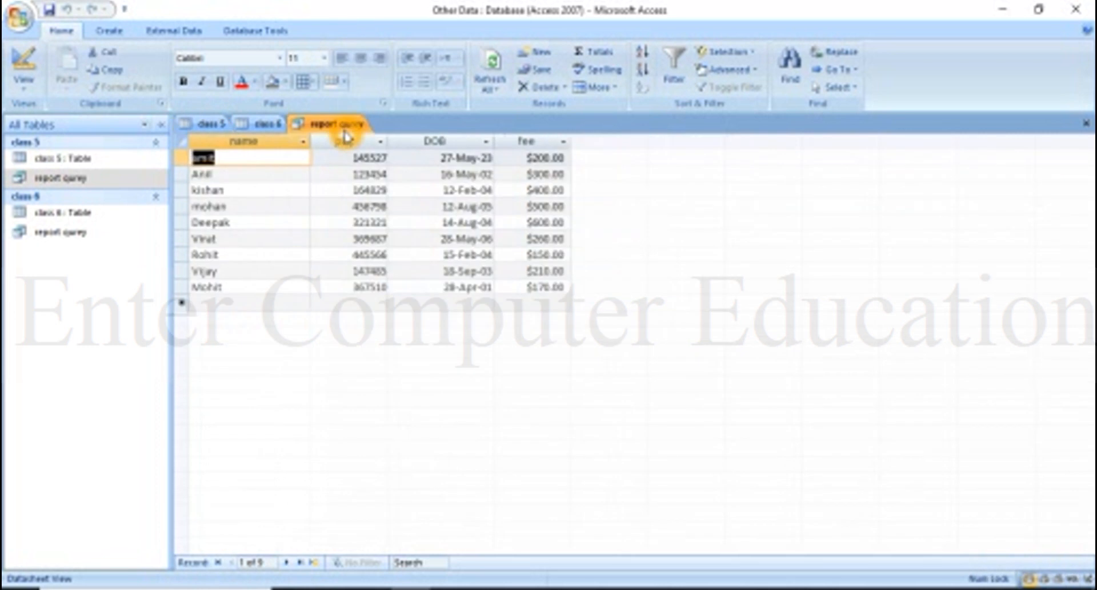